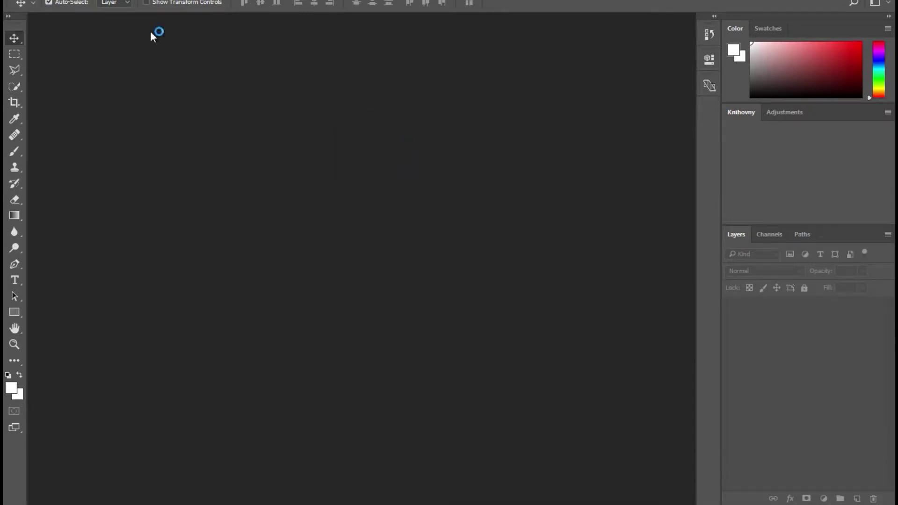
Create a new document using the YOUTUBE MINIATURA size preset
key("ctrl+n")
left_click(415, 113)
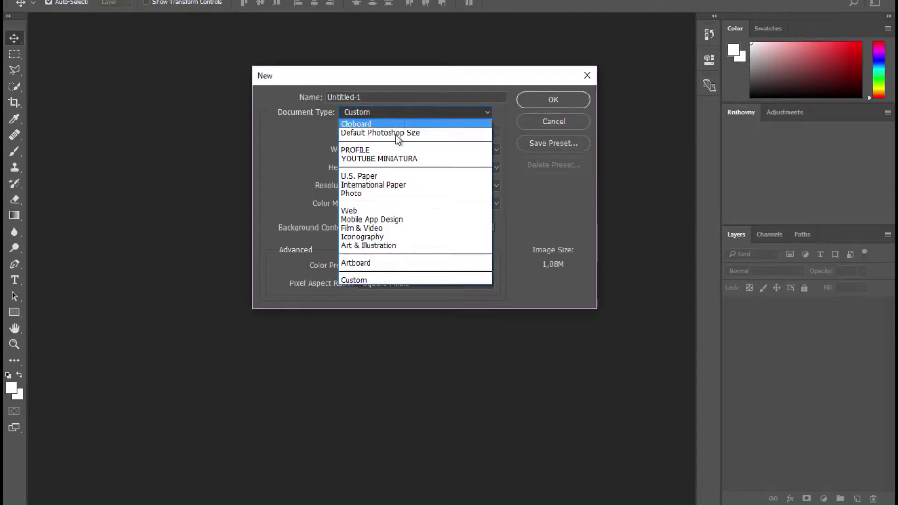
left_click(399, 112)
left_click(379, 159)
left_click(554, 100)
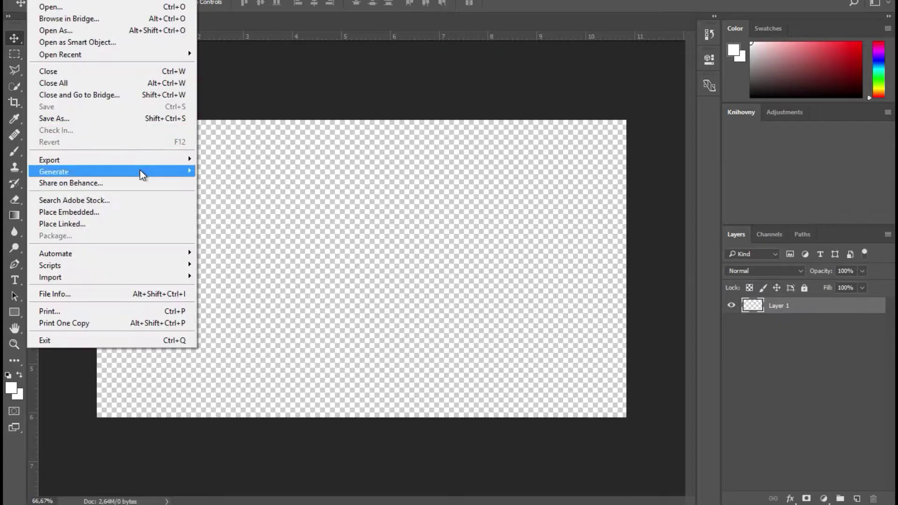
Embed Screenshot_9, scale it to fill the canvas, and rasterize the layer
left_click(70, 213)
scroll(642, 167, "down", 5)
scroll(652, 191, "down", 3)
double_click(722, 167)
mouse_move(626, 120)
left_mouse_down()
mouse_move(683, 66)
mouse_move(626, 120)
left_mouse_up()
key("Return")
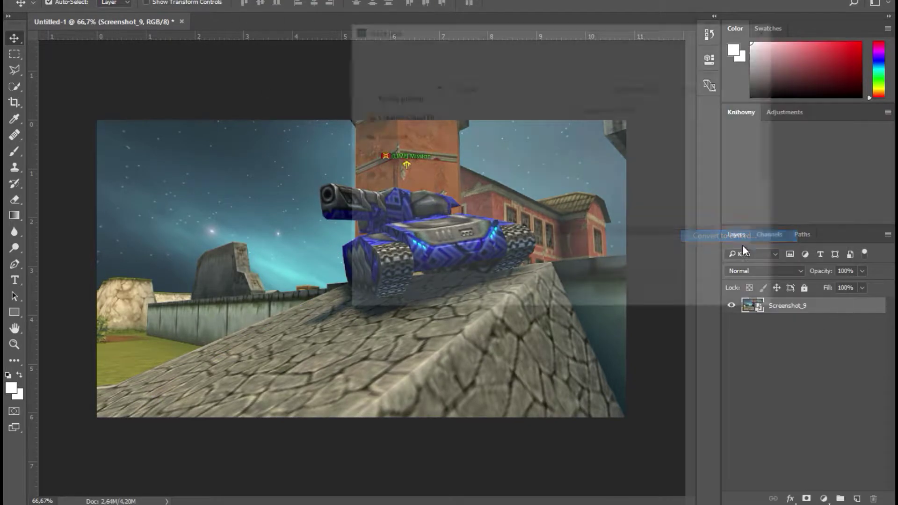
right_click(787, 306)
left_click(703, 251)
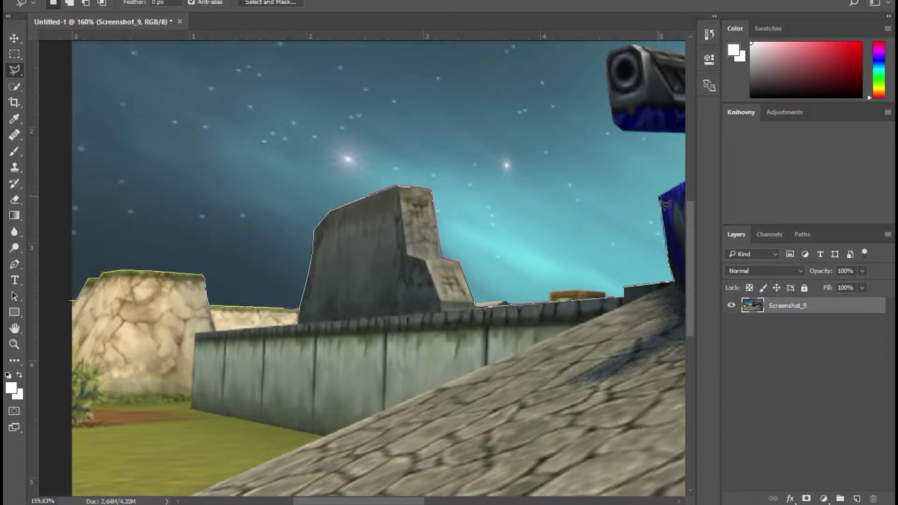
Outline the sky above the tank with the Polygonal Lasso and delete it to transparency
left_click_drag(660, 199, 156, 189)
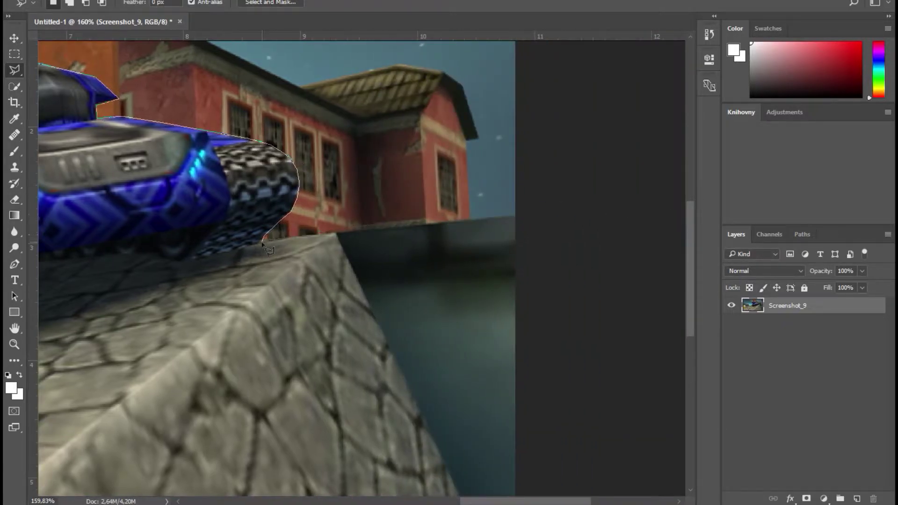
key("Return")
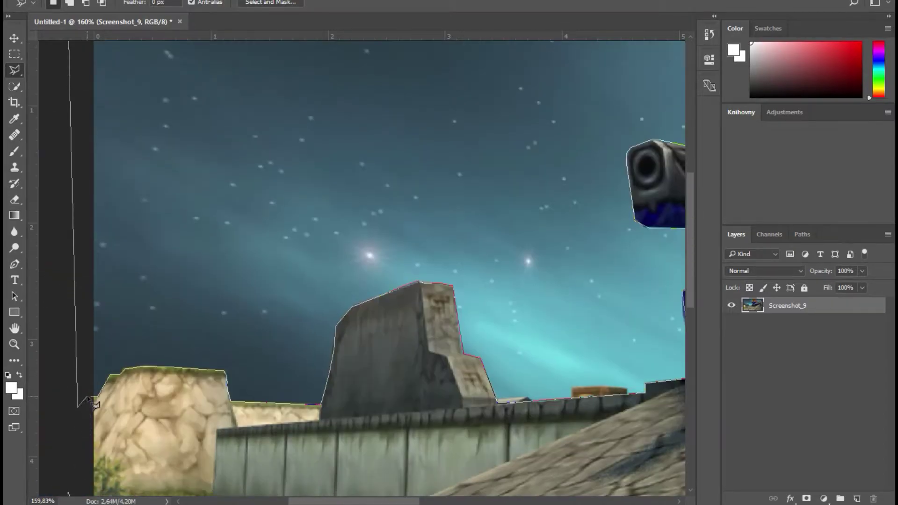
scroll(307, 303, "down", 5)
key("Delete")
scroll(414, 267, "up", 8)
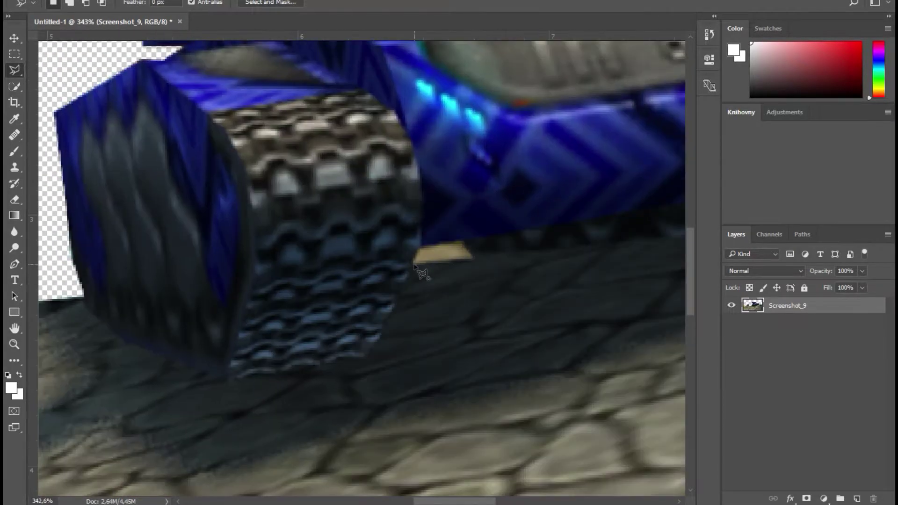
scroll(415, 264, "down", 5)
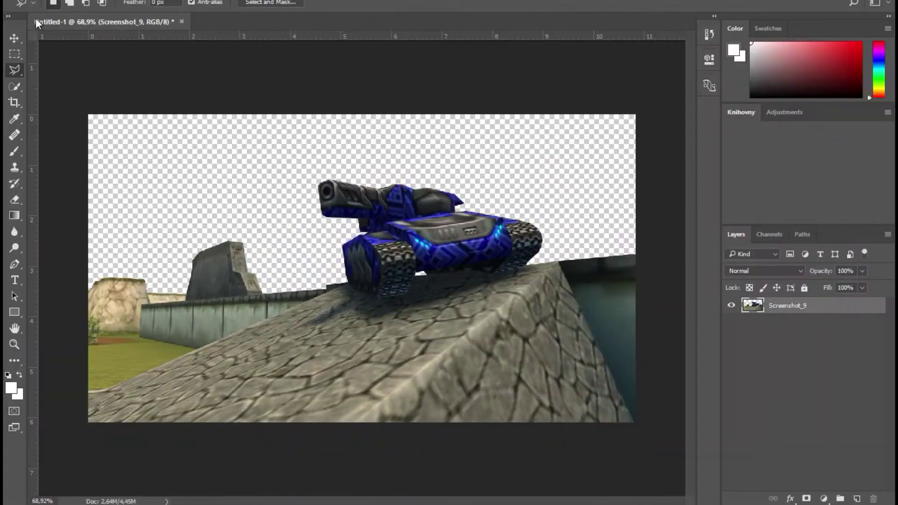
left_click(36, 4)
left_click(70, 136)
Embed best-landscape-backgrounds-1 and position it beneath the Screenshot_9 layer
scroll(684, 188, "down", 5)
scroll(685, 188, "down", 5)
scroll(685, 188, "down", 5)
scroll(684, 189, "down", 5)
scroll(684, 187, "up", 5)
scroll(684, 187, "up", 5)
scroll(684, 187, "up", 5)
scroll(684, 187, "up", 5)
double_click(579, 228)
key("Return")
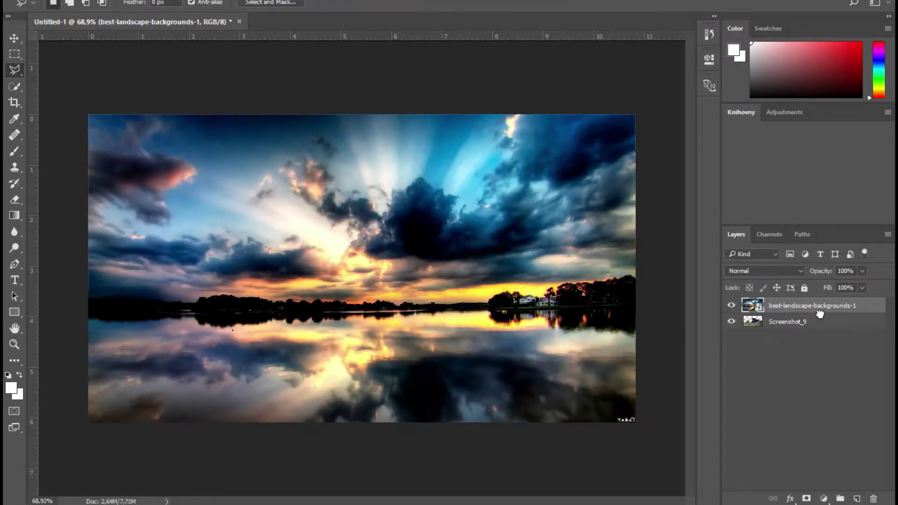
key("ctrl+bracketleft")
left_click_drag(593, 157, 594, 174)
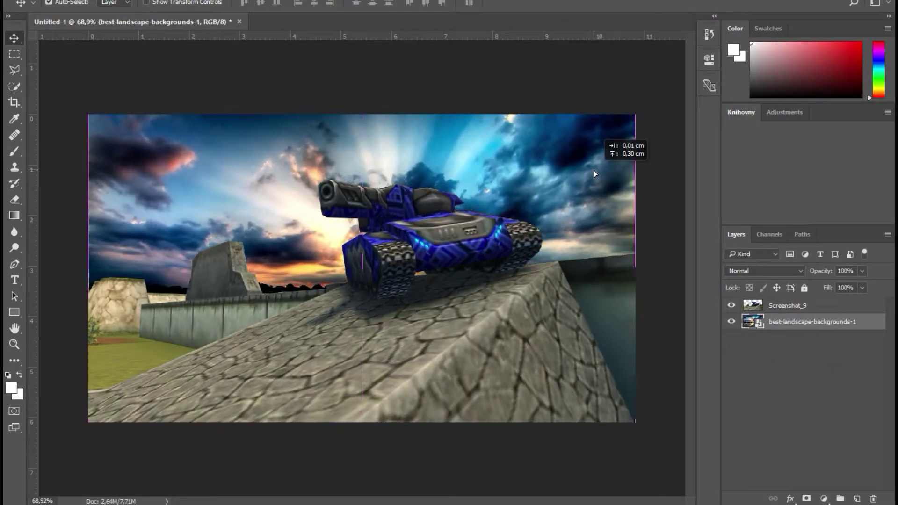
Apply a Gaussian Blur of radius 4.6 to the landscape photo
right_click(824, 322)
left_click(688, 281)
left_click(191, 1)
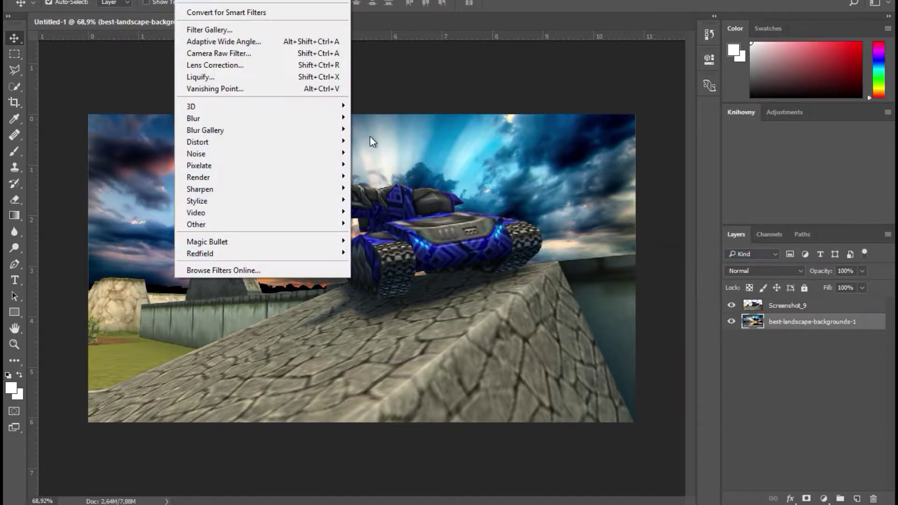
left_click(421, 178)
left_click_drag(646, 322, 621, 323)
left_click(748, 157)
Start a Polygonal Lasso outline on the Screenshot_9 layer
key("l")
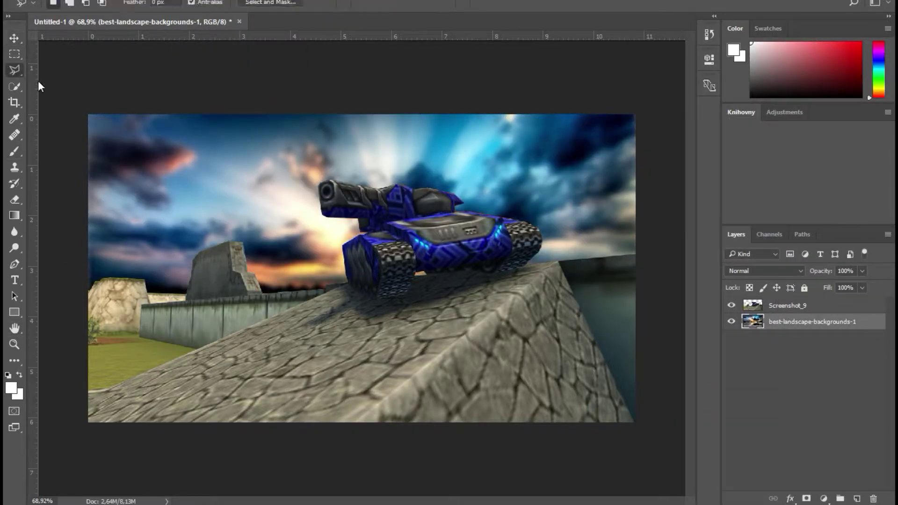
left_click(787, 305)
scroll(369, 244, "up", 3)
left_click(56, 414)
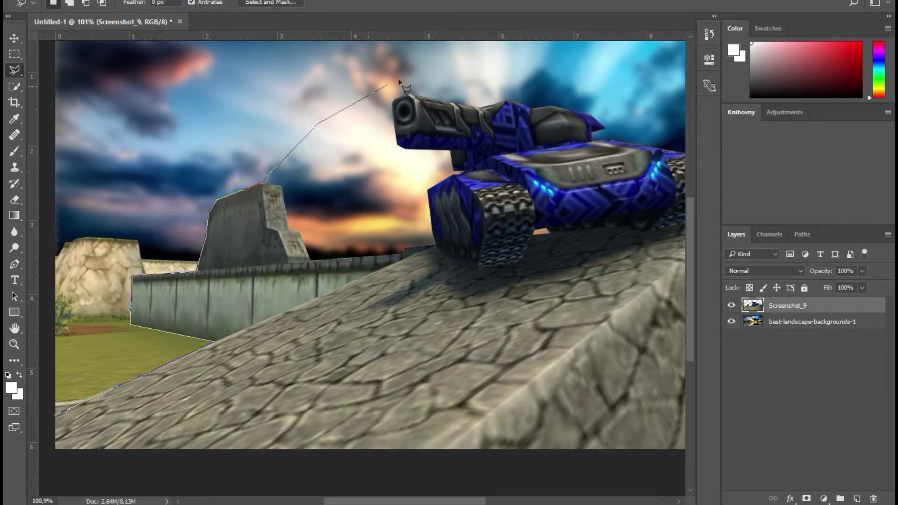
Copy the outlined tank and ramp to Layer 1 and align it with the original
left_click(531, 71)
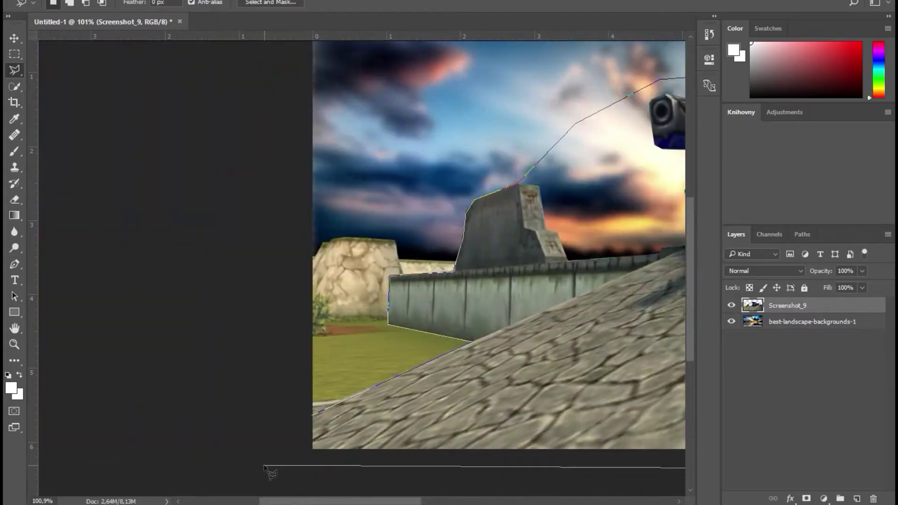
key("ctrl+j")
key("ctrl+0")
key("v")
left_click_drag(425, 239, 440, 251)
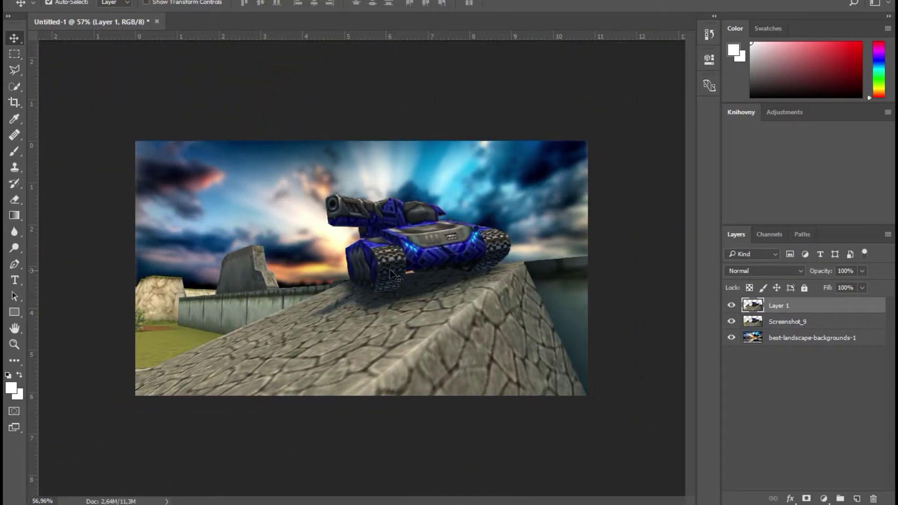
scroll(393, 276, "up", 5)
left_click_drag(457, 253, 459, 260)
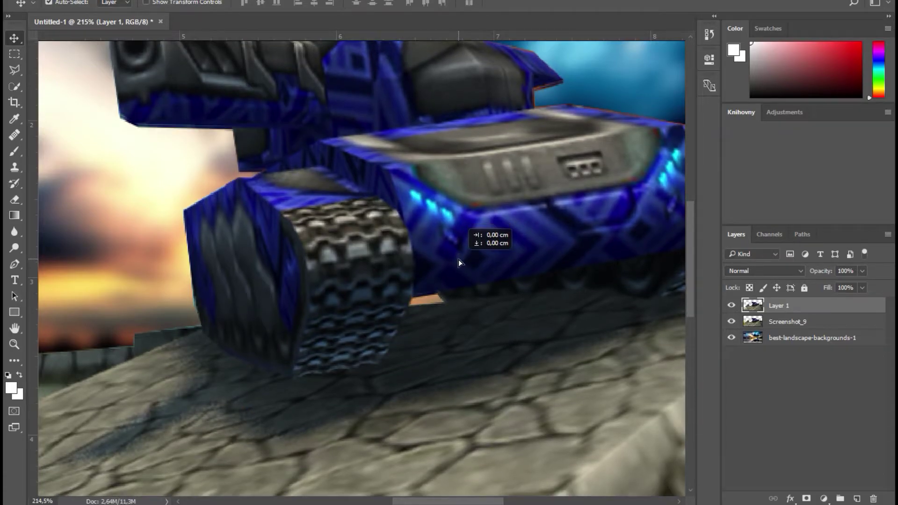
scroll(458, 259, "down", 5)
left_click(787, 321)
Apply a Gaussian Blur of radius 4.7 to the Screenshot_9 layer
left_click(183, 0)
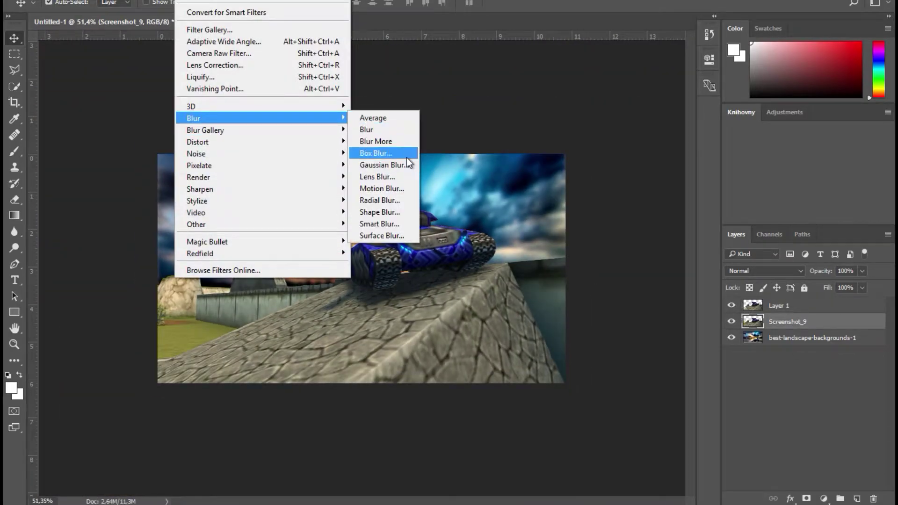
left_click(384, 165)
mouse_move(622, 324)
left_mouse_down()
mouse_move(638, 322)
mouse_move(622, 327)
left_mouse_up()
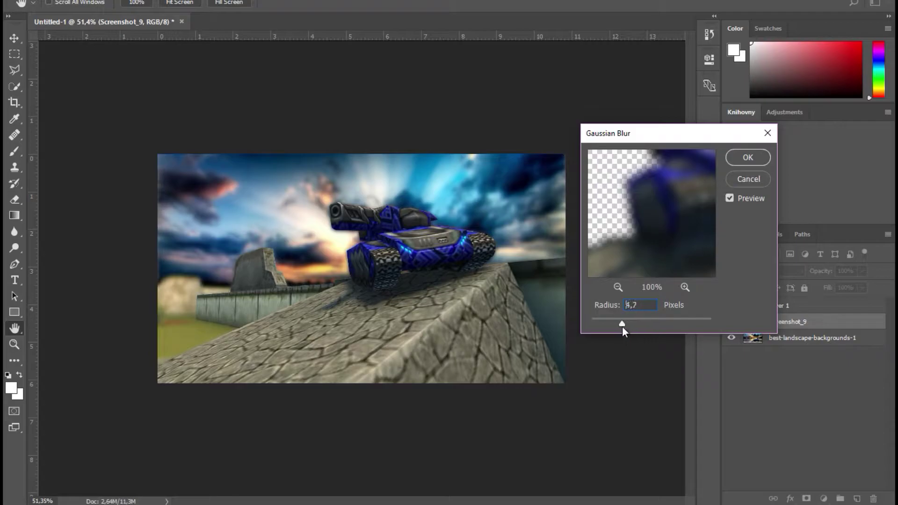
left_click(766, 160)
left_click(15, 231)
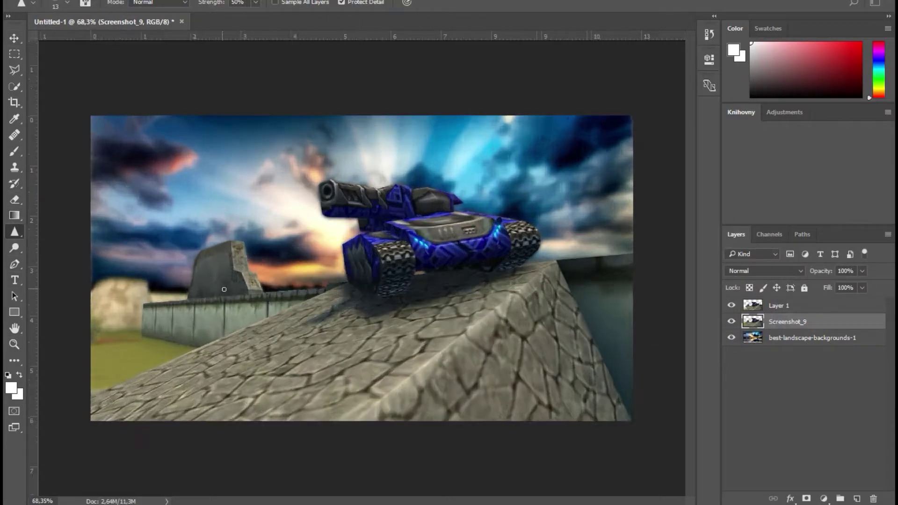
scroll(340, 276, "up", 3)
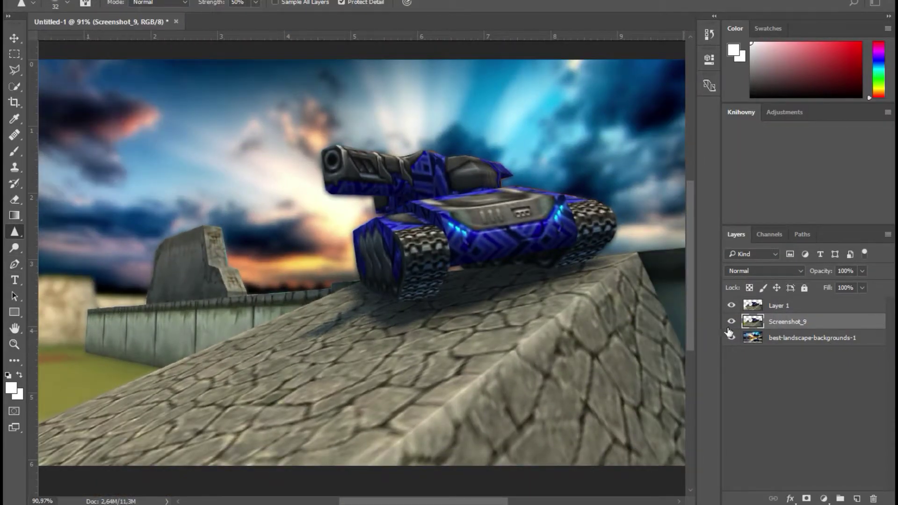
Gaussian-blur the outlined outer areas of Layer 1, then deselect
key("alt+bracketright")
left_click(731, 306)
scroll(60, 422, "down", 2)
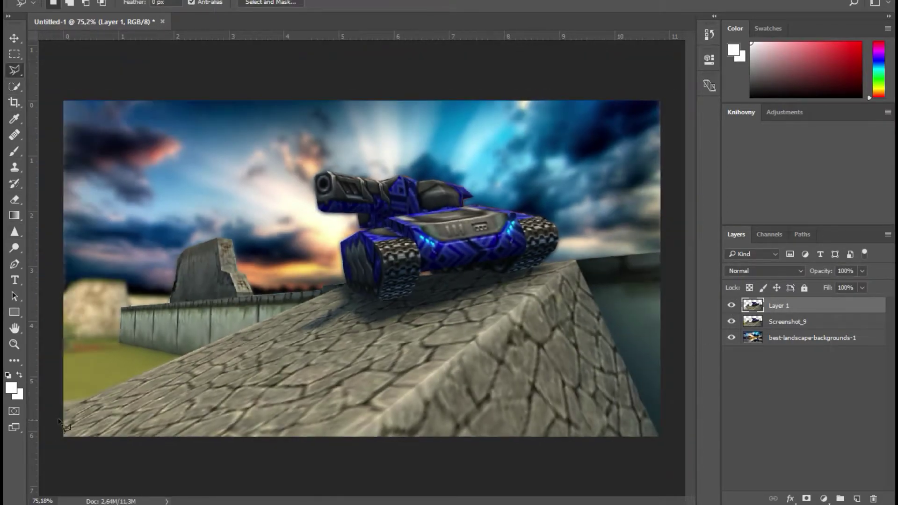
left_click(185, 1)
left_click(384, 168)
left_click_drag(616, 323, 608, 323)
key("Return")
key("ctrl+d")
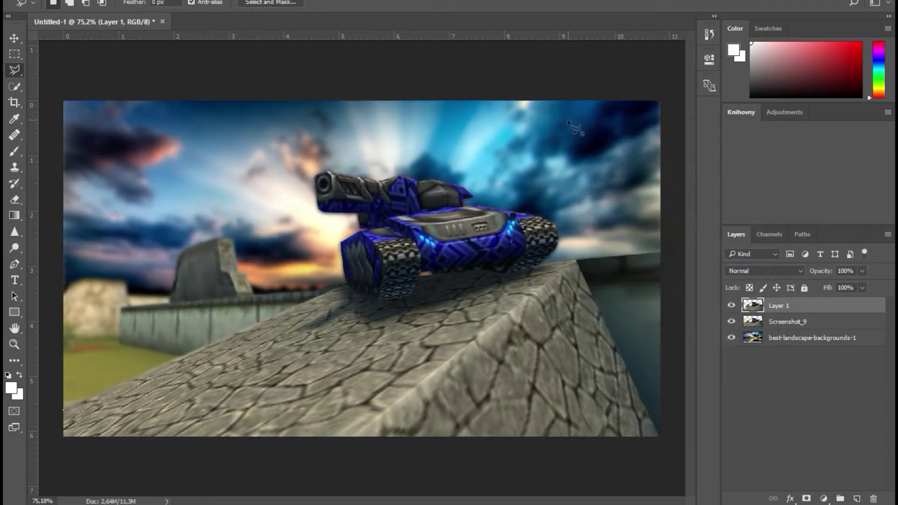
Embed a lens-flare image, move it up and left, and blend it in Screen mode
left_click(36, 1)
left_click(79, 204)
scroll(664, 176, "down", 2)
scroll(664, 176, "down", 2)
scroll(663, 176, "down", 3)
scroll(664, 176, "down", 3)
scroll(663, 176, "down", 3)
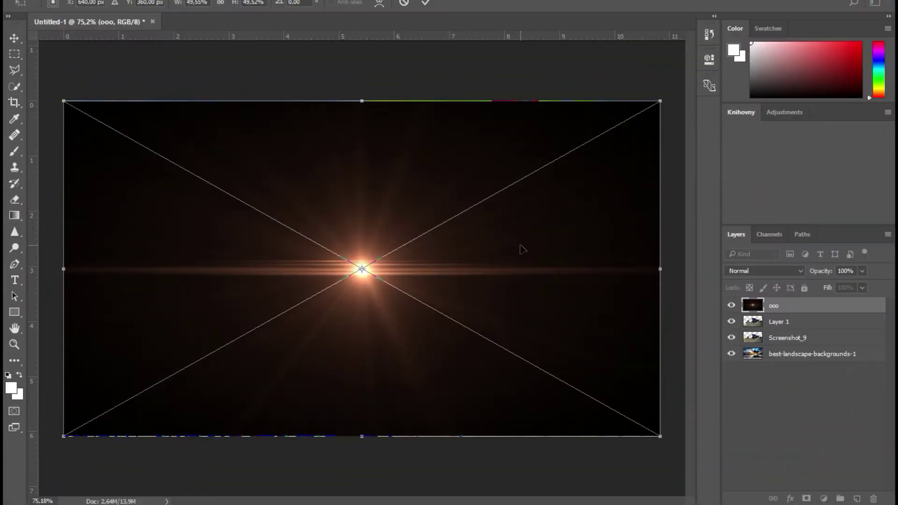
left_click_drag(519, 248, 499, 202)
key("Return")
left_click(765, 271)
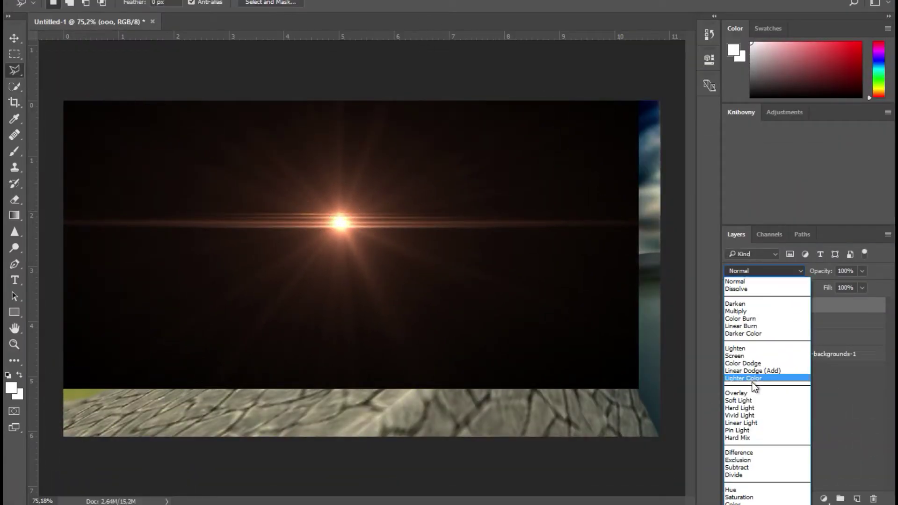
left_click(744, 356)
Nudge the 'ooo' glow layer so its light sits behind the gun barrel
key("v")
mouse_move(345, 214)
left_mouse_down()
mouse_move(579, 169)
mouse_move(340, 221)
left_mouse_up()
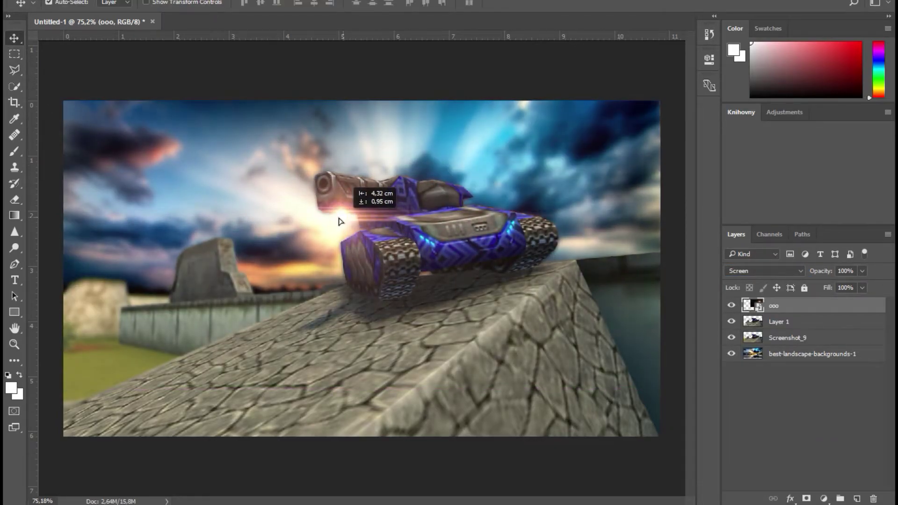
key("ctrl+plus")
key("ctrl+plus")
left_click_drag(276, 238, 276, 246)
key("ctrl+0")
key("alt+f")
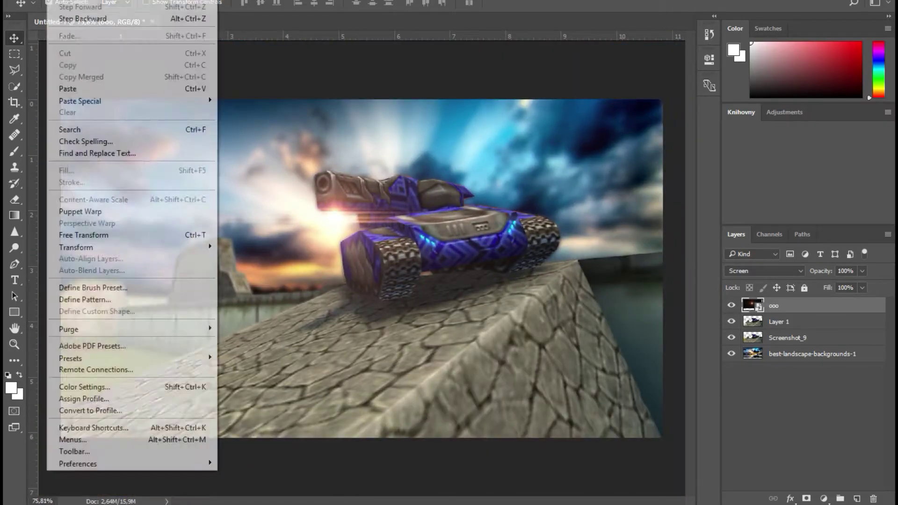
left_click(122, 160)
key("Escape")
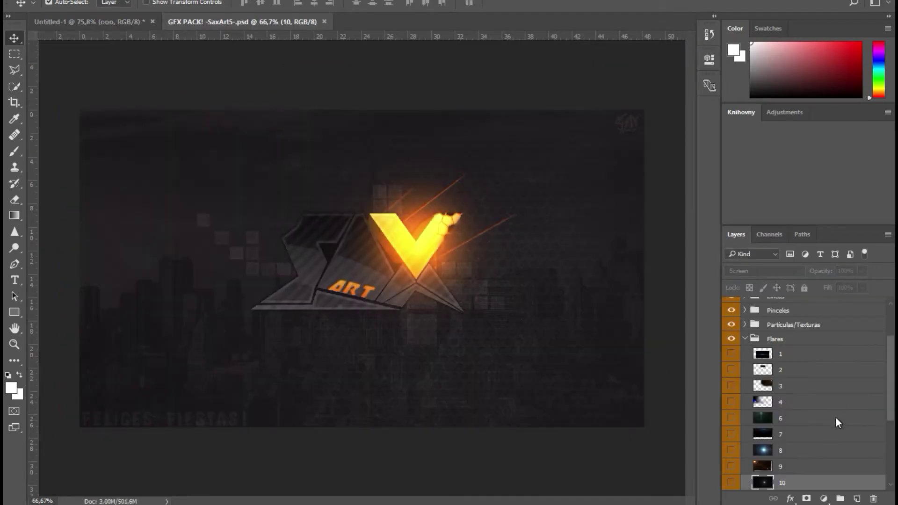
Bring flare layer 10 from the GFX pack in, shrink it, and place it on the tank's front
scroll(835, 417, "down", 1)
left_click_drag(771, 473, 78, 48)
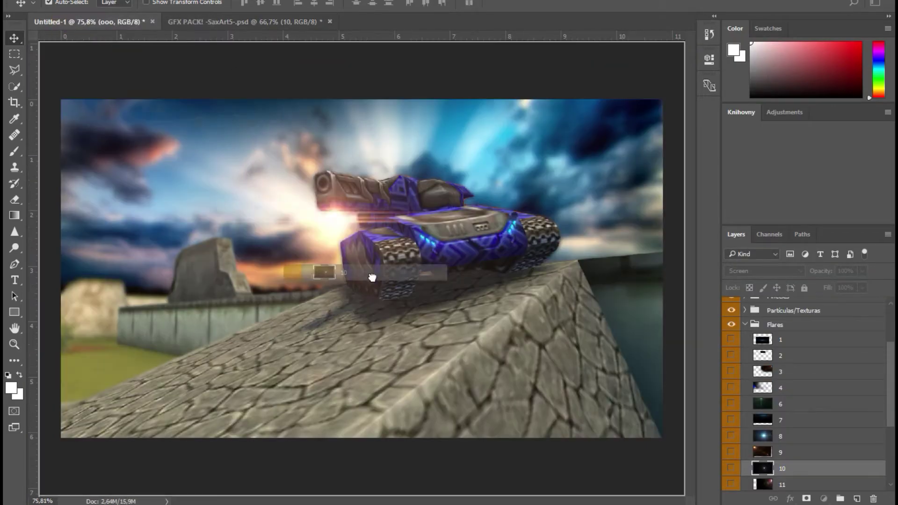
key("ctrl+t")
key("ctrl+0")
left_click_drag(672, 110, 287, 341)
scroll(392, 260, "up", 3)
left_click_drag(392, 260, 466, 224)
key("Return")
Duplicate the small flare onto both headlights, making six glint layers
left_click_drag(579, 204, 480, 232)
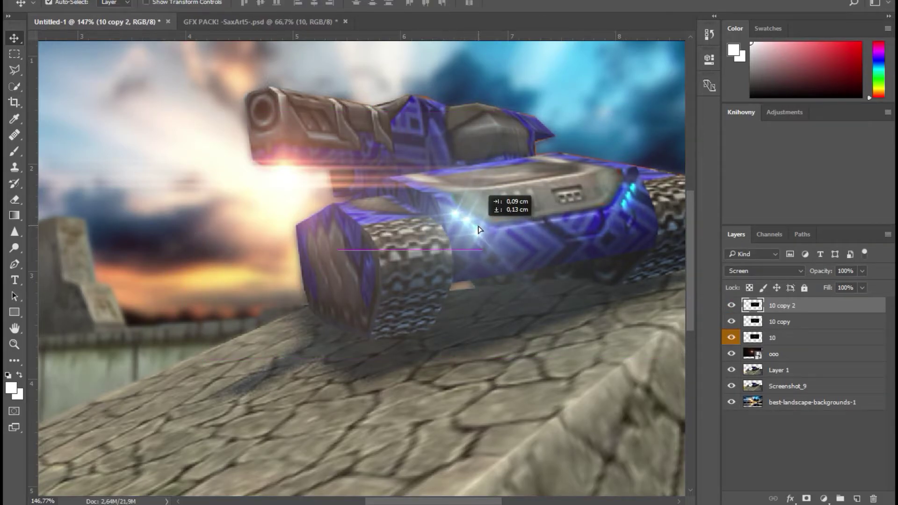
mouse_move(652, 221)
left_mouse_down()
mouse_move(637, 181)
mouse_move(638, 191)
left_mouse_up()
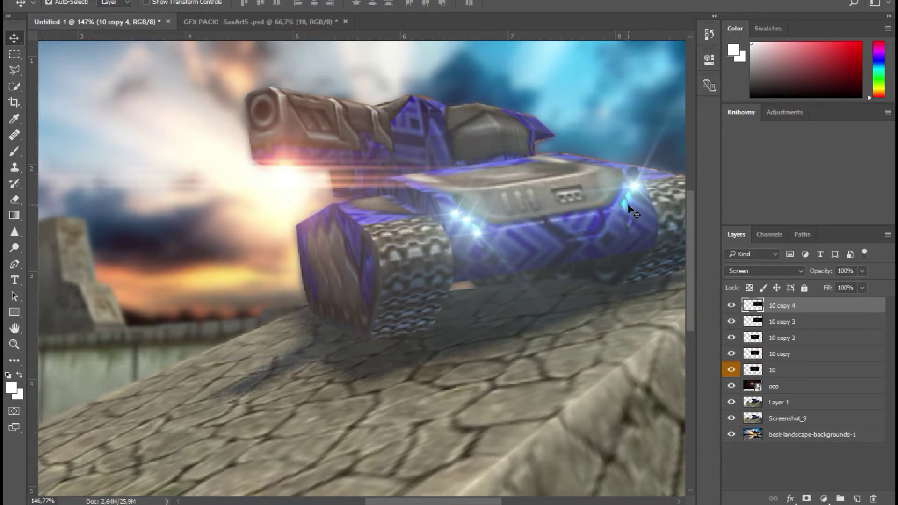
key("ctrl+j")
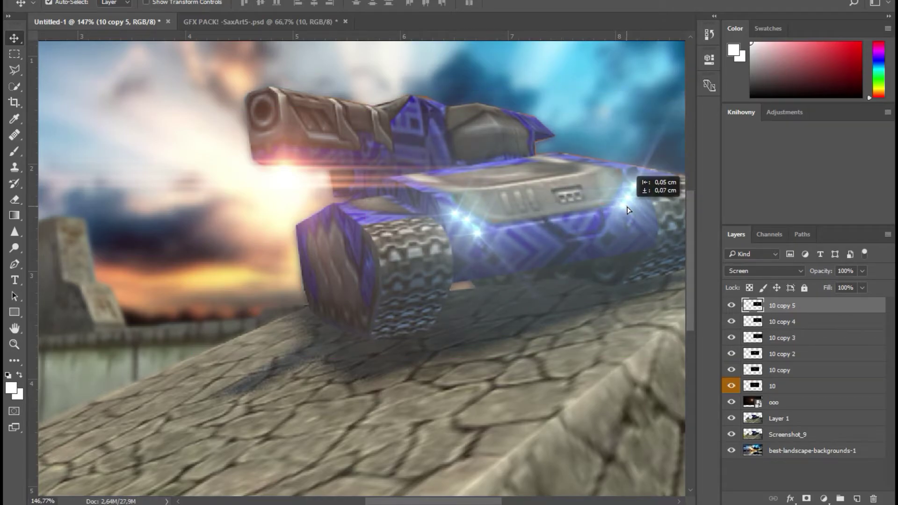
key("ctrl+0")
left_click(211, 183)
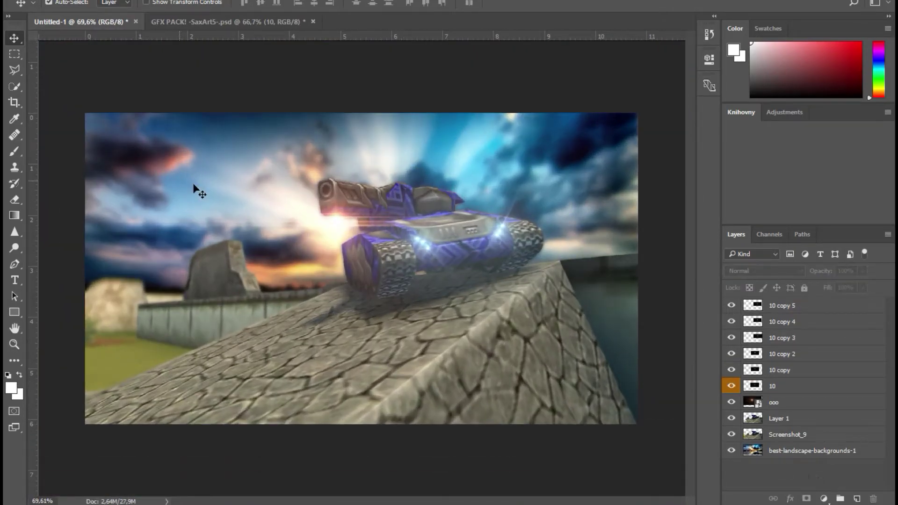
Place 400px-BlendModeScreen at the top-left corner in Screen blend mode
left_click(35, 1)
left_click(100, 197)
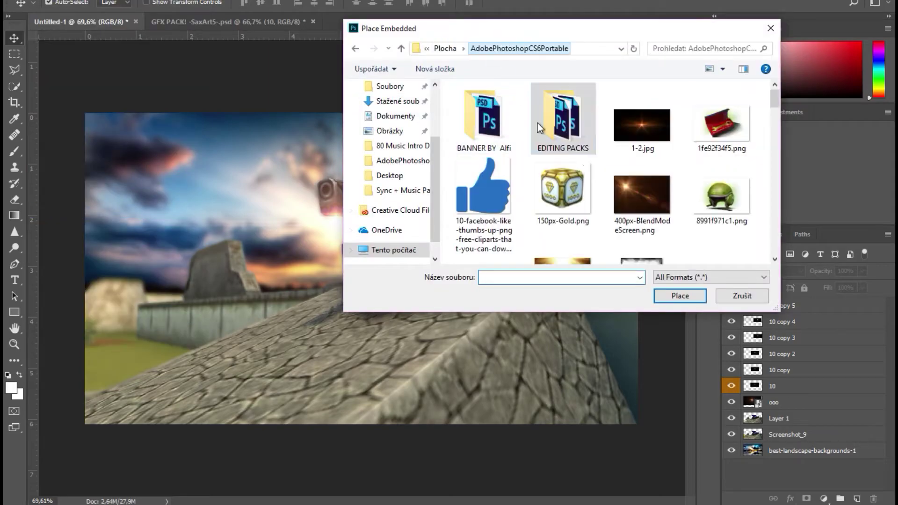
double_click(713, 149)
mouse_move(284, 208)
left_mouse_down()
mouse_move(581, 451)
mouse_move(161, 127)
left_mouse_up()
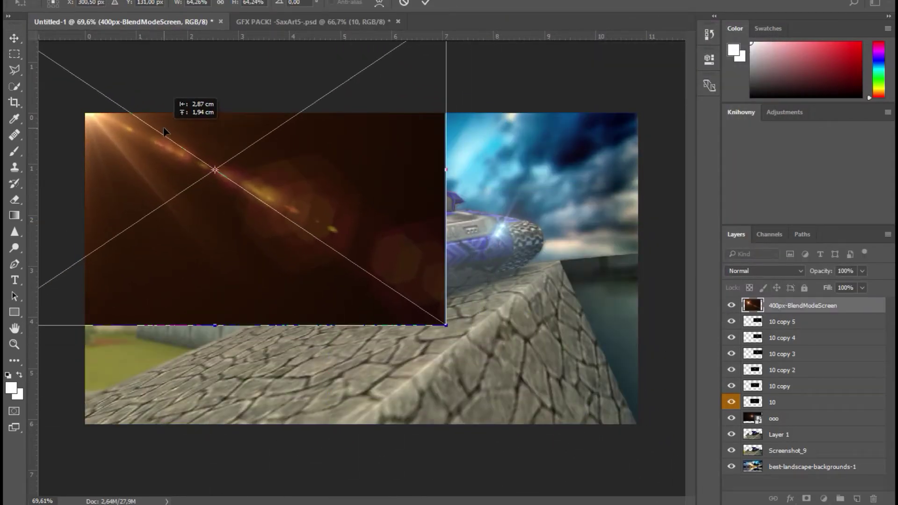
key("Return")
left_click(765, 271)
left_click(749, 356)
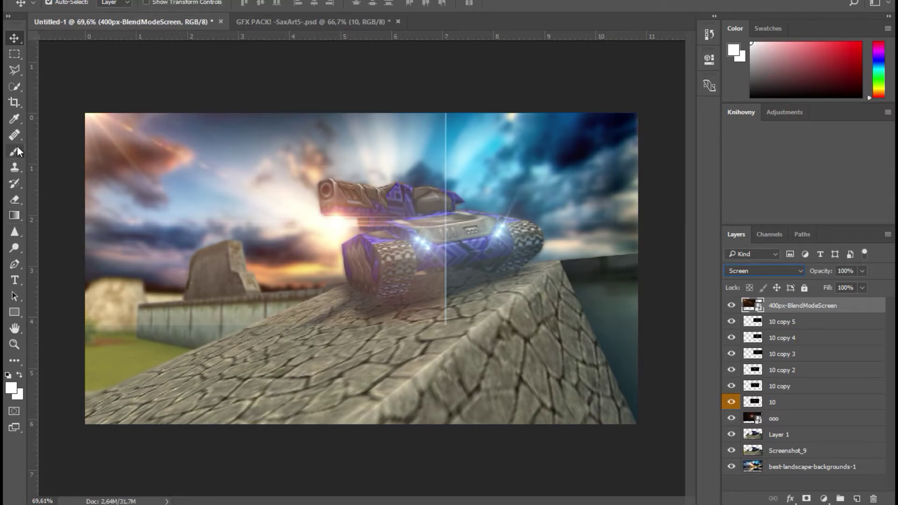
Rasterize the flare layer and erase its visible hard edge
right_click(14, 200)
left_click(51, 204)
left_click(67, 2)
left_click(381, 120)
left_click(438, 183)
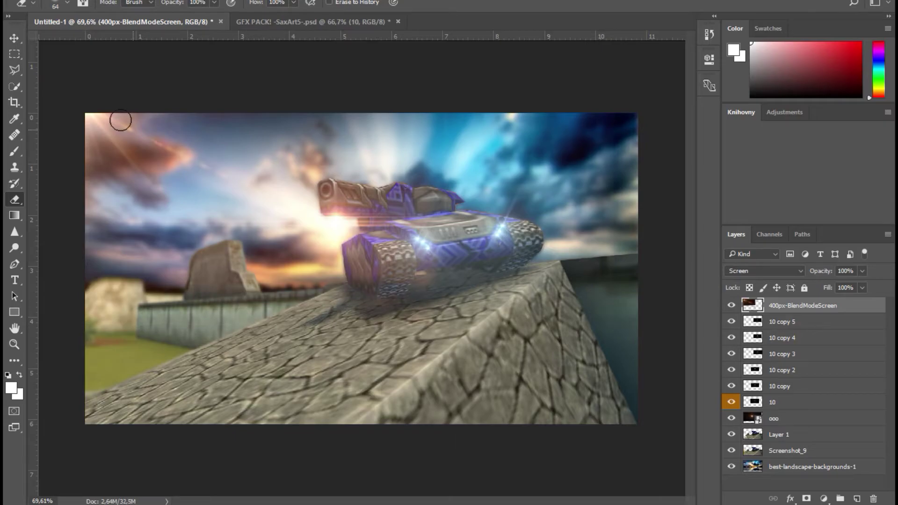
key("v")
left_click_drag(183, 161, 86, 115)
Type I.ALFI at the bottom right in a smaller Bank Gothic BT font
key("t")
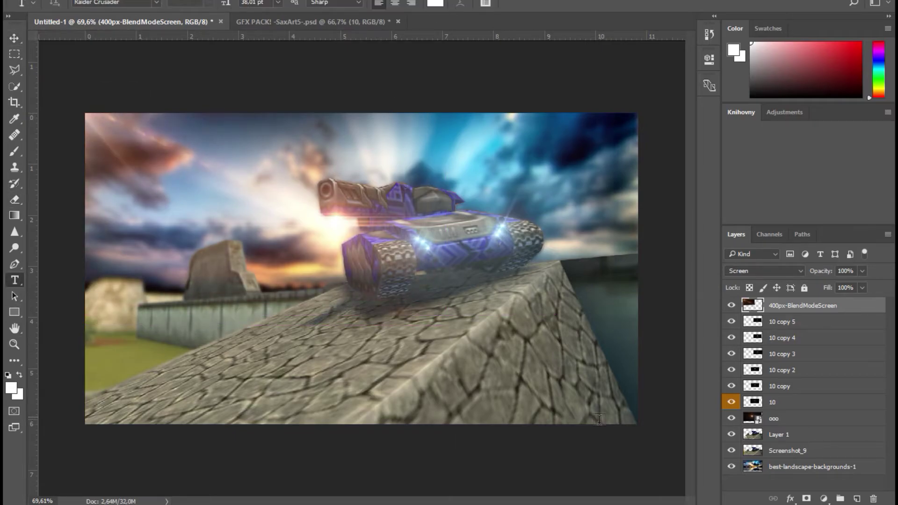
scroll(408, 396, "up", 1)
left_click(543, 416)
type("I.ALFI")
key("ctrl+a")
left_click_drag(230, 5, 218, 4)
left_click(158, 2)
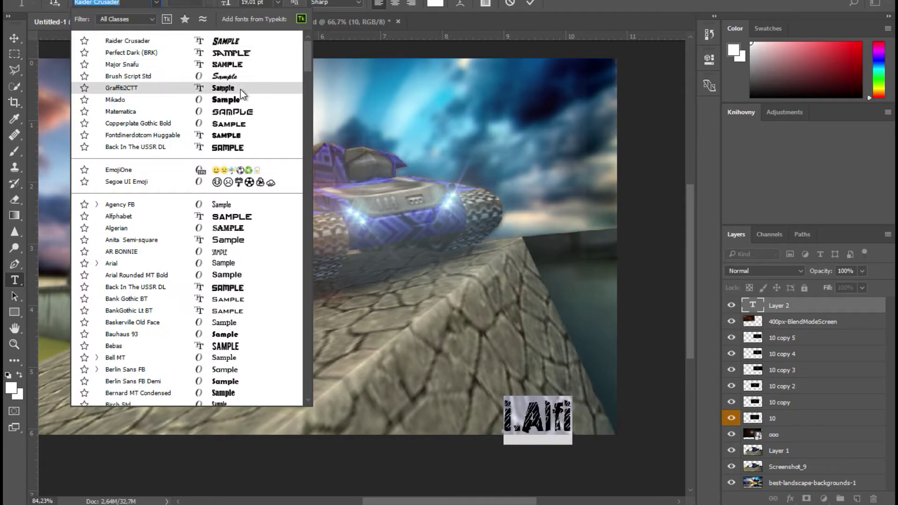
scroll(229, 169, "down", 2)
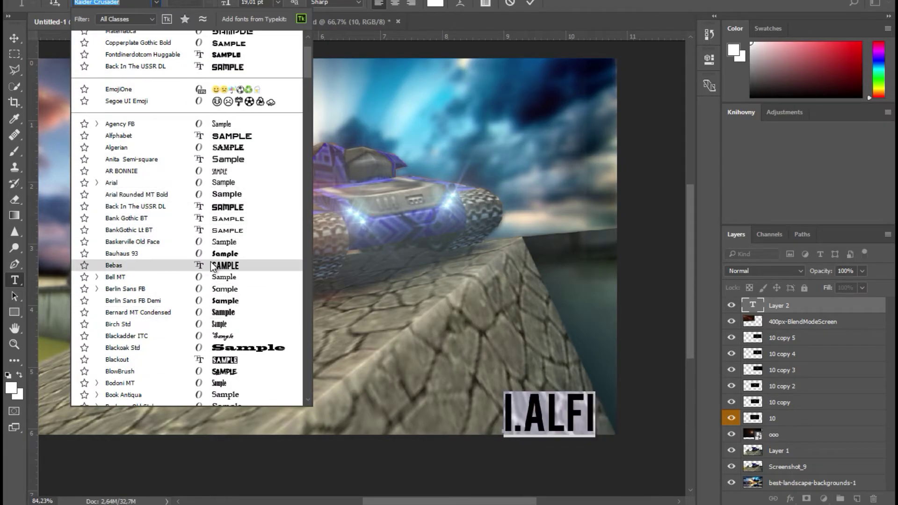
left_click(232, 226)
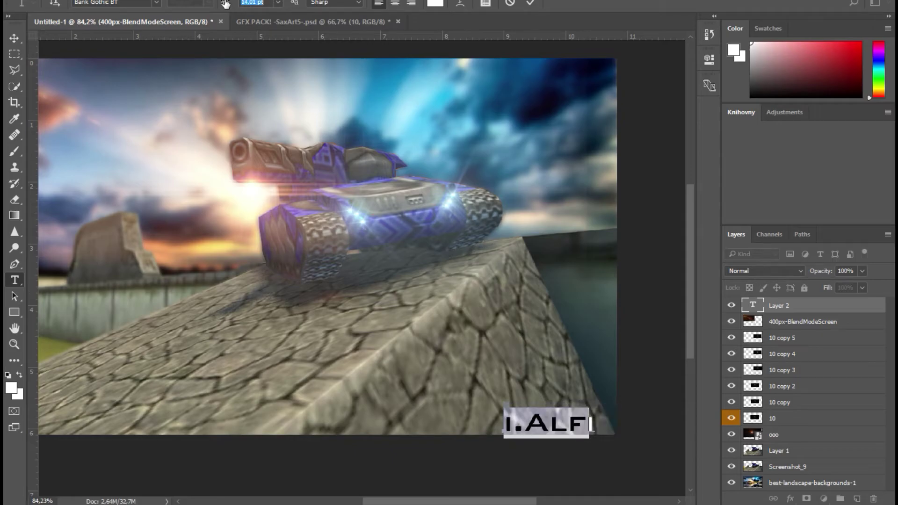
key("ctrl+Return")
Rasterize the I.ALFI text layer and move it further into the bottom-right corner
right_click(774, 305)
left_click(679, 243)
left_click(566, 337)
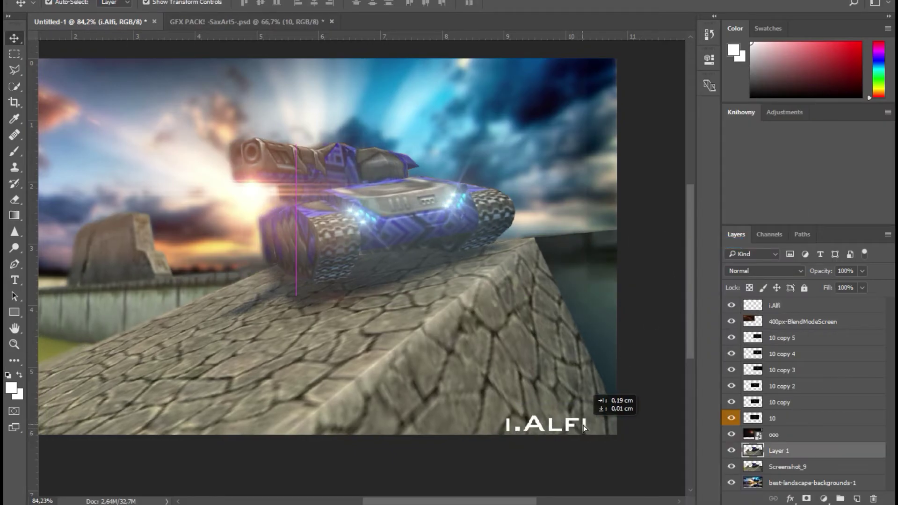
left_click(795, 305)
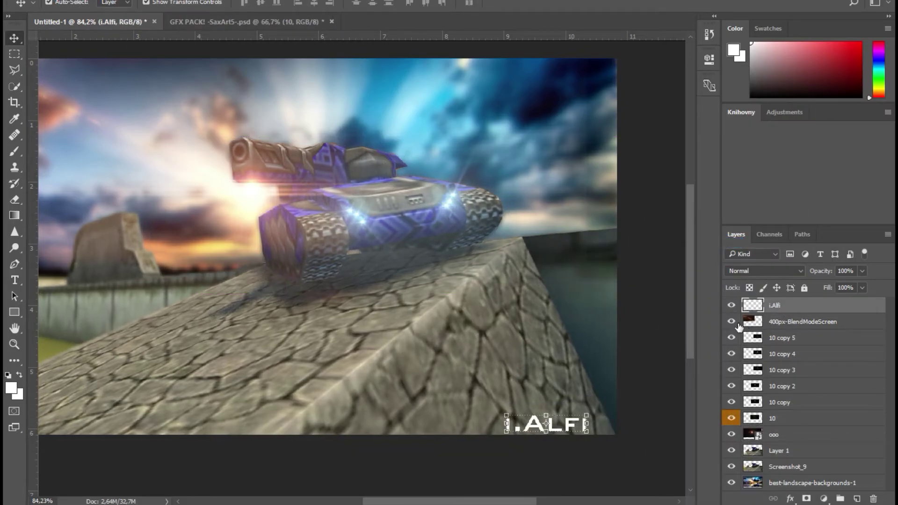
left_click_drag(731, 321, 732, 453)
left_click(732, 451)
left_click_drag(578, 431, 594, 432)
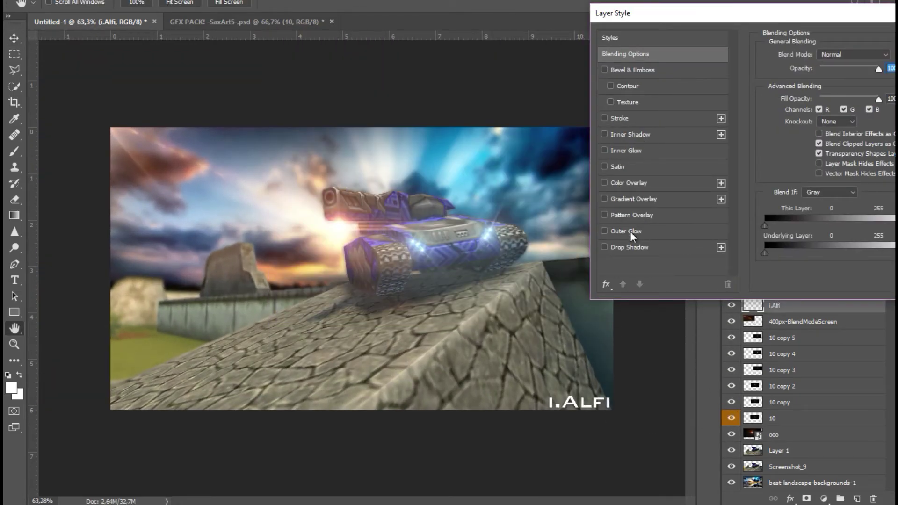
left_click(630, 231)
Enable Drop Shadow and a Black, White Gradient Overlay, changing the black stop to grey
left_click(604, 247)
left_click(625, 200)
left_click(839, 83)
left_click(541, 96)
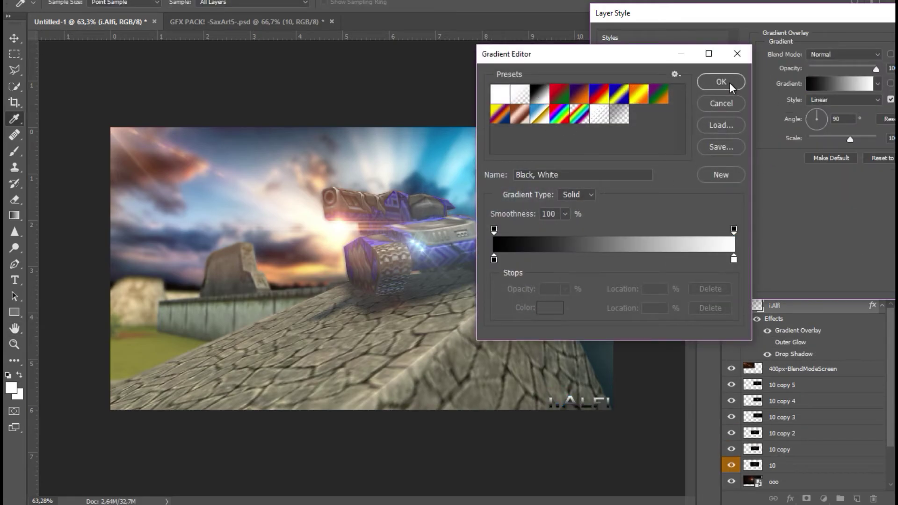
double_click(494, 258)
left_click_drag(445, 248, 444, 171)
left_click(717, 86)
left_click(721, 81)
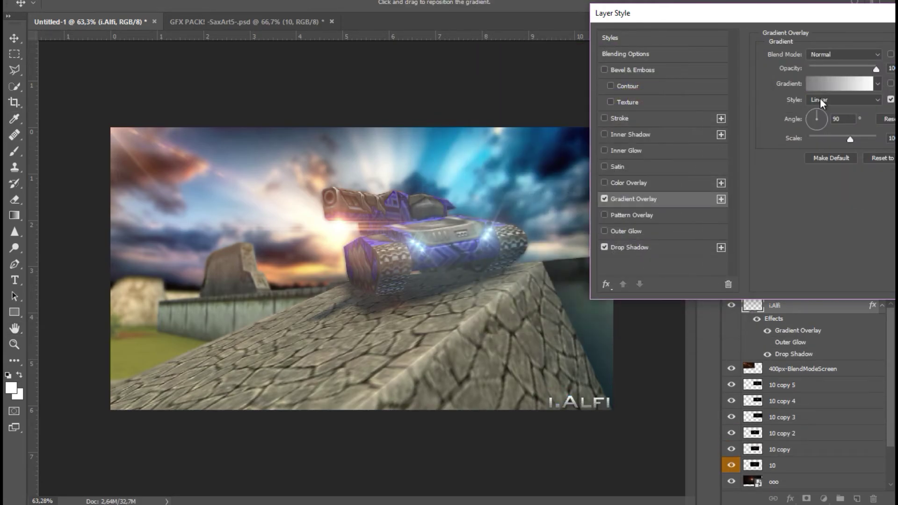
Reopen and confirm the gradient overlay settings, then return to the Drop Shadow effect
left_click(751, 84)
left_click(702, 100)
left_click(750, 84)
left_click(721, 82)
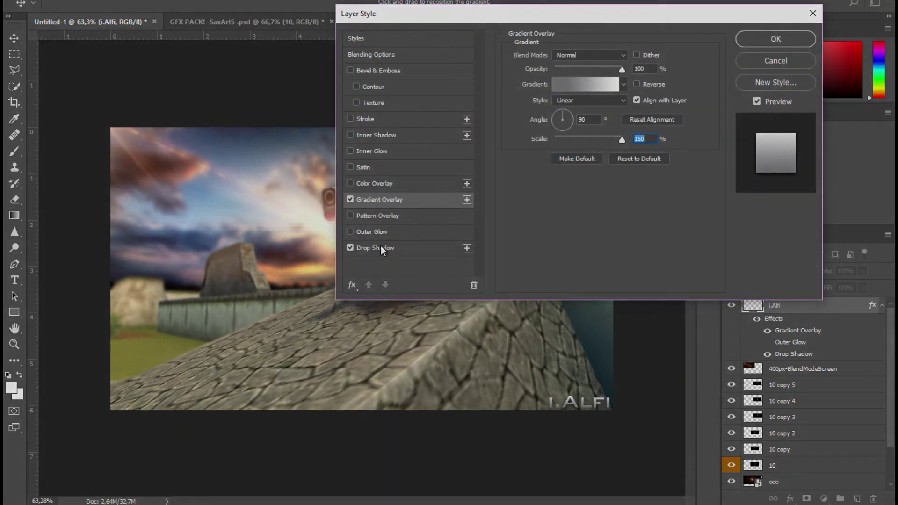
left_click(377, 248)
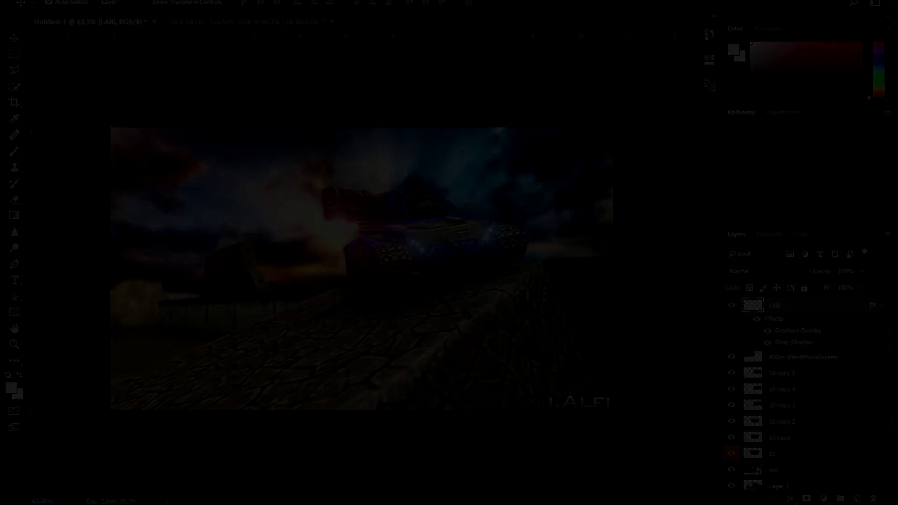